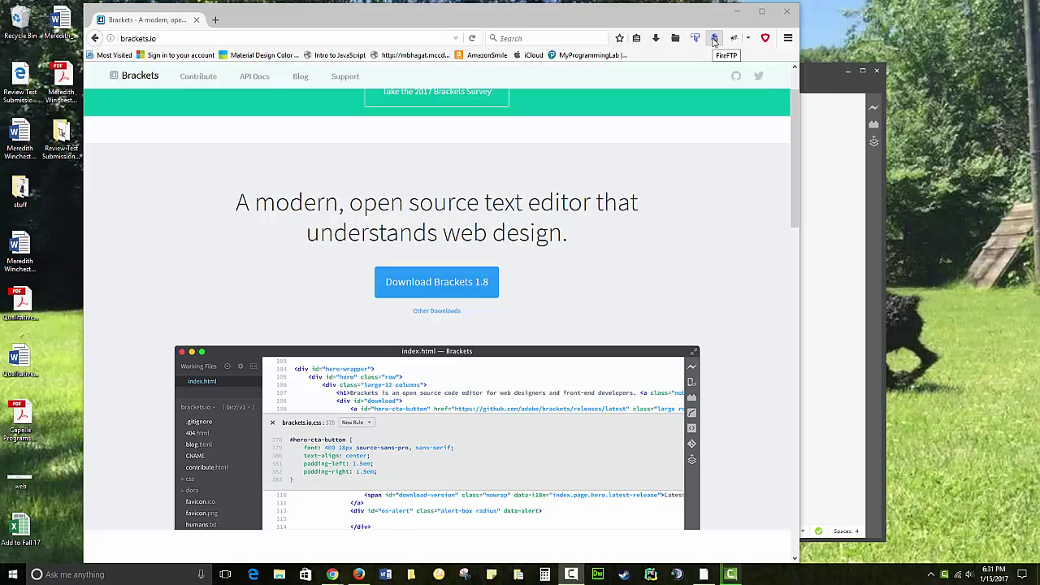
Search the web for "fire ftp plugin" in a new tab and open the FireFTP page on Firefox Add-ons
click(201, 17)
text(f)
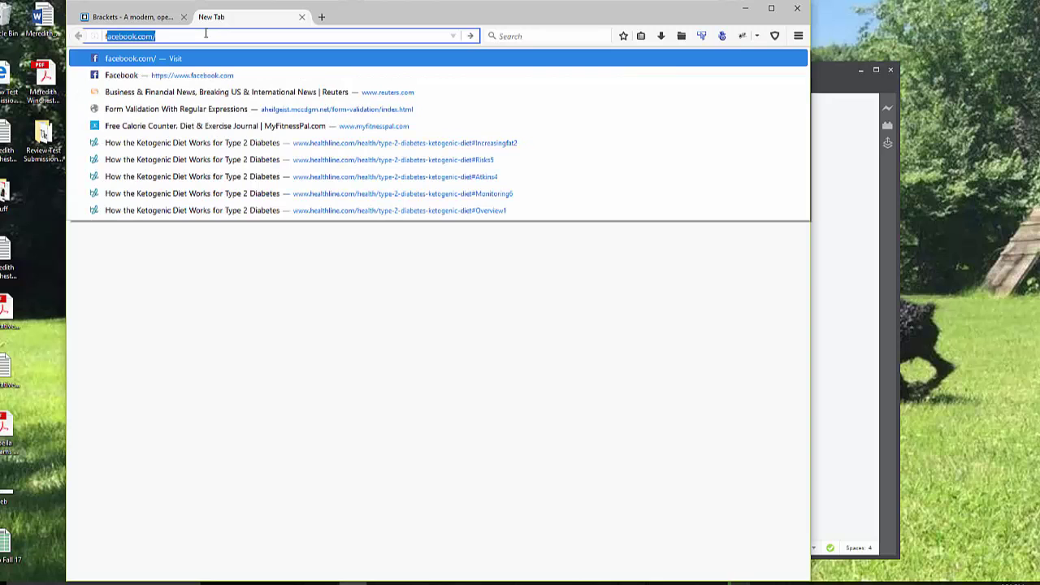
text(ire ftp )
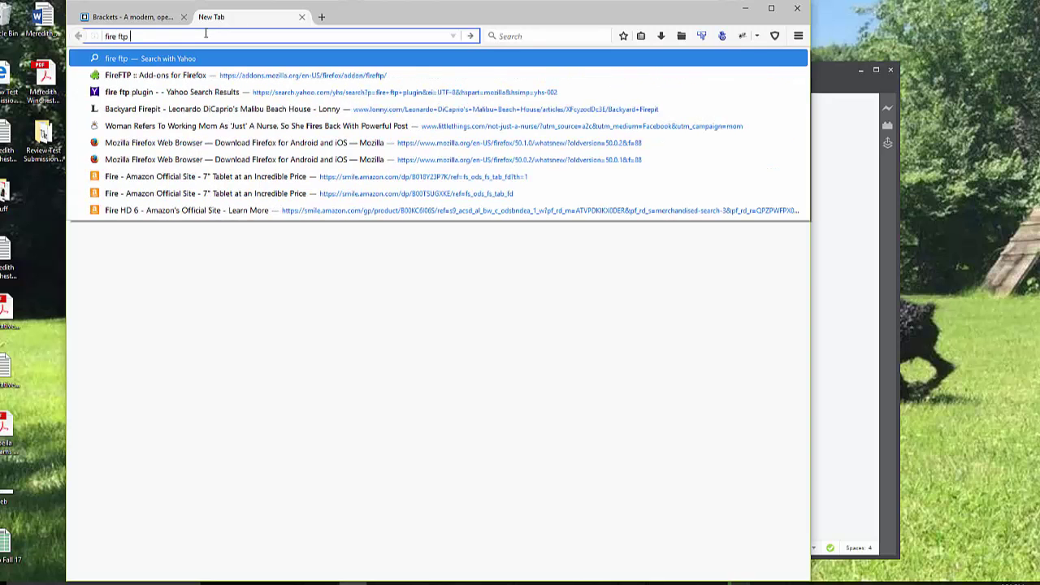
text(plugin)
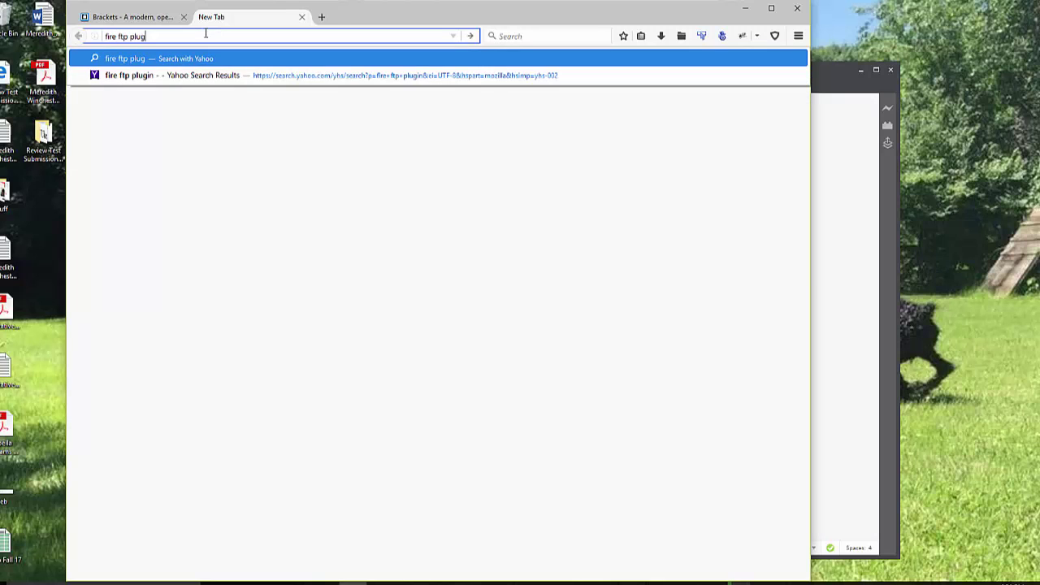
key(Return)
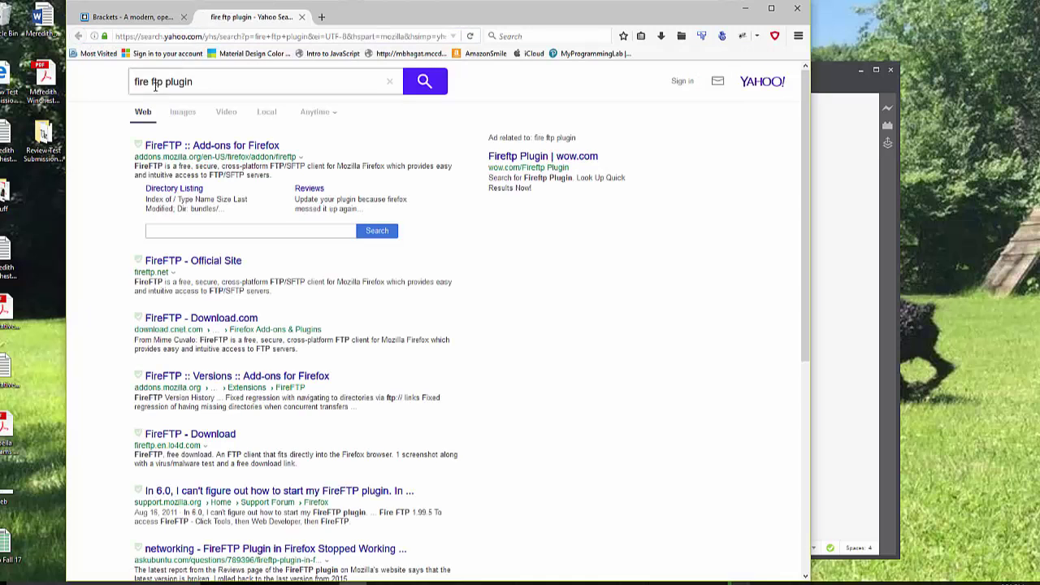
click(213, 152)
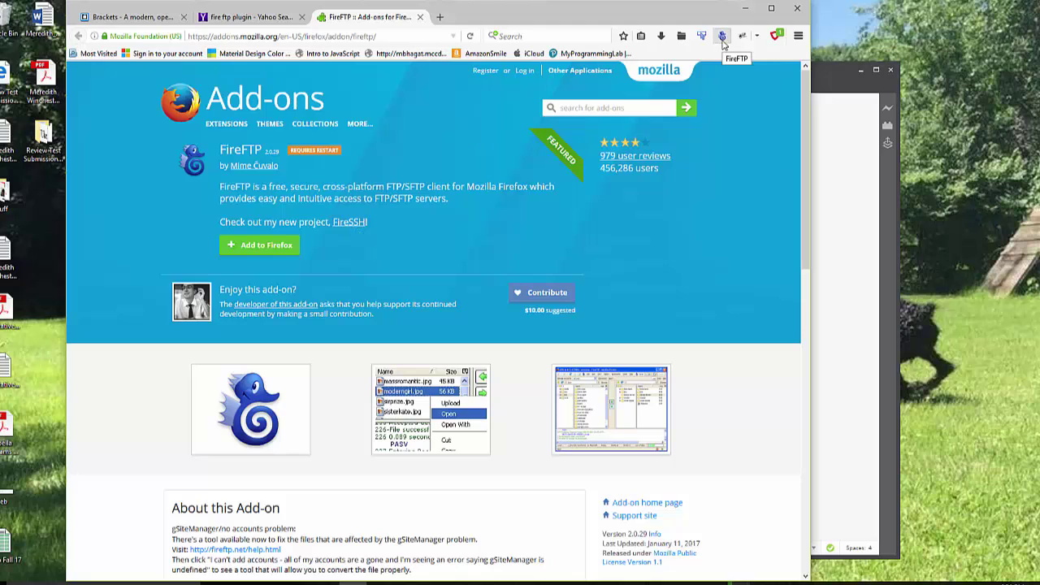
Customize the browser's shortcuts by removing Avira Browser Safety to the additional tools and placing FireFTP directly after Downloads
click(798, 36)
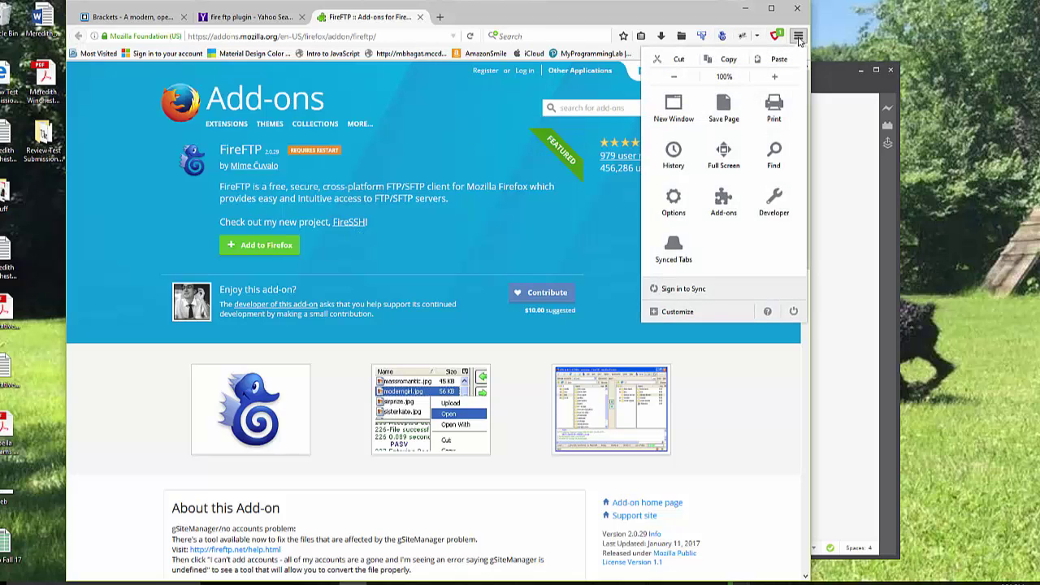
click(680, 311)
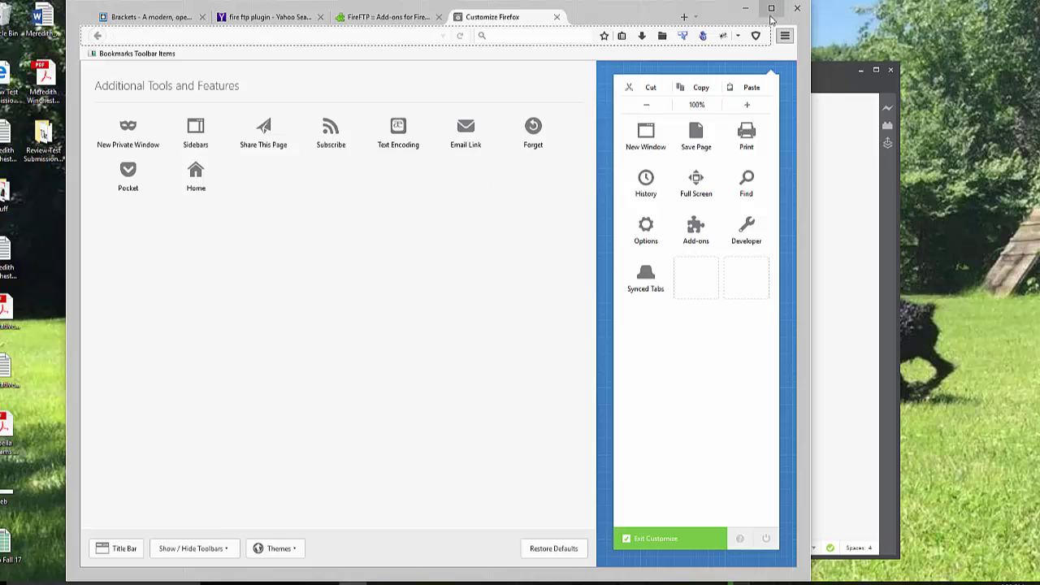
drag(756, 36, 525, 165)
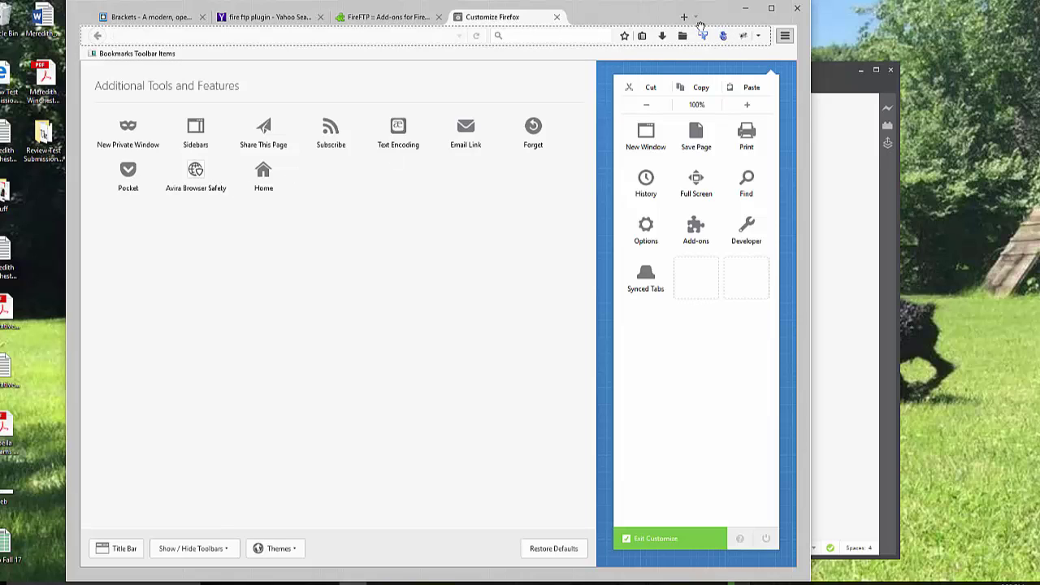
drag(719, 36, 693, 41)
click(658, 538)
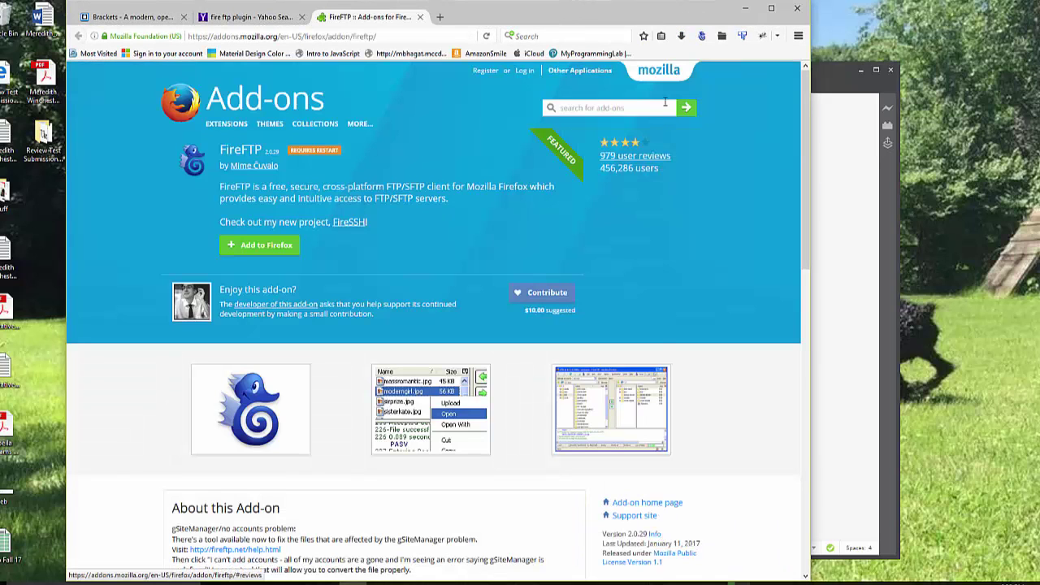
Open FireFTP and select the saved web115 account
click(702, 37)
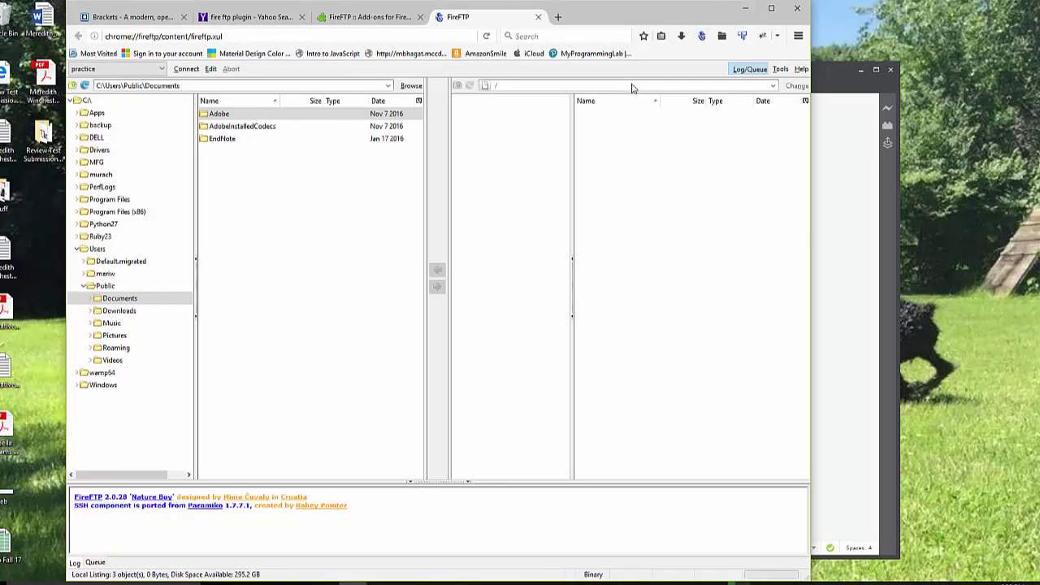
click(148, 72)
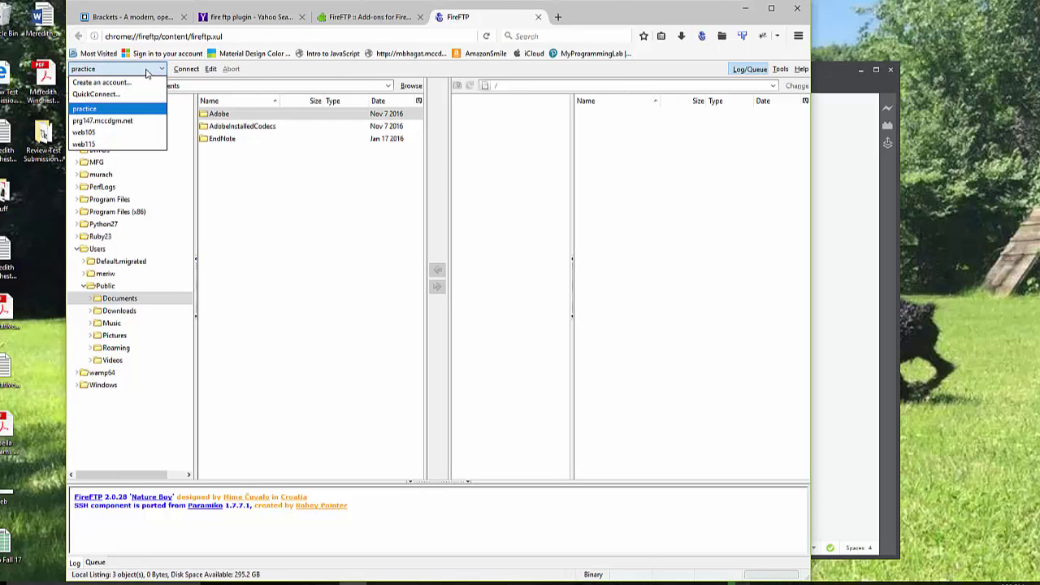
click(139, 143)
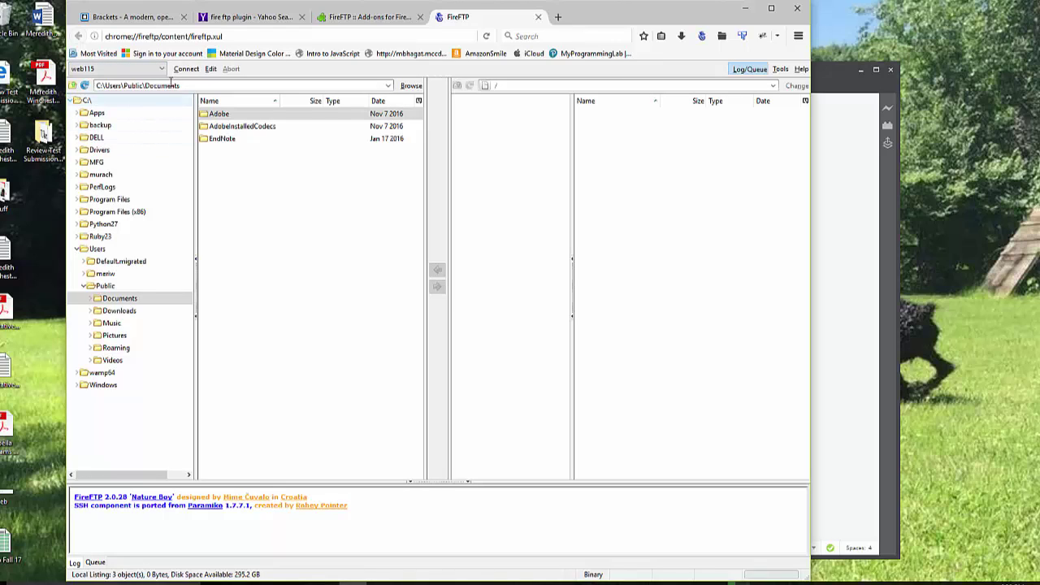
Create a FireFTP account with host web115.mccdgm.net, entering the account name, the login and the account password
click(161, 71)
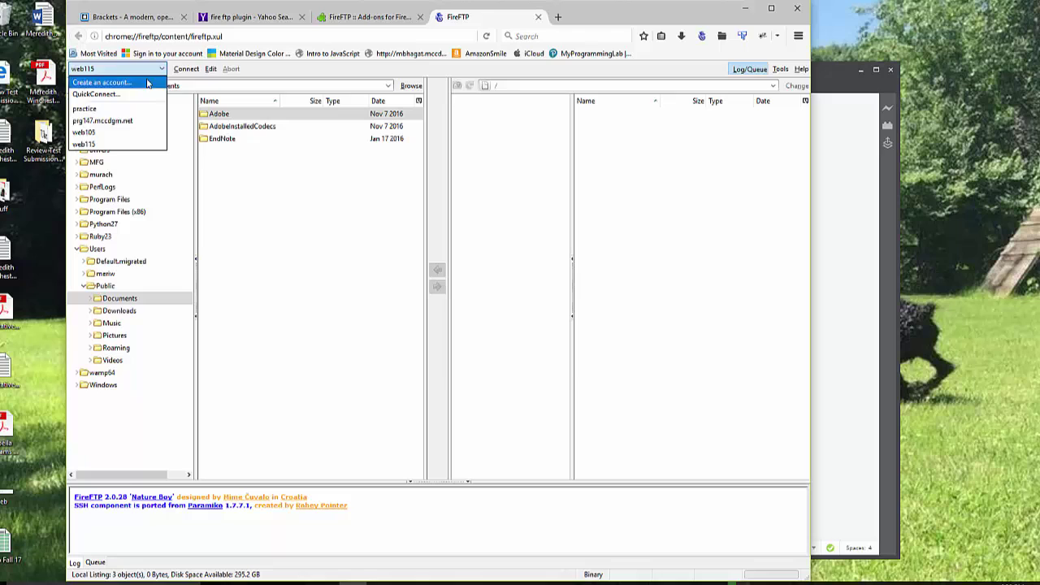
click(147, 83)
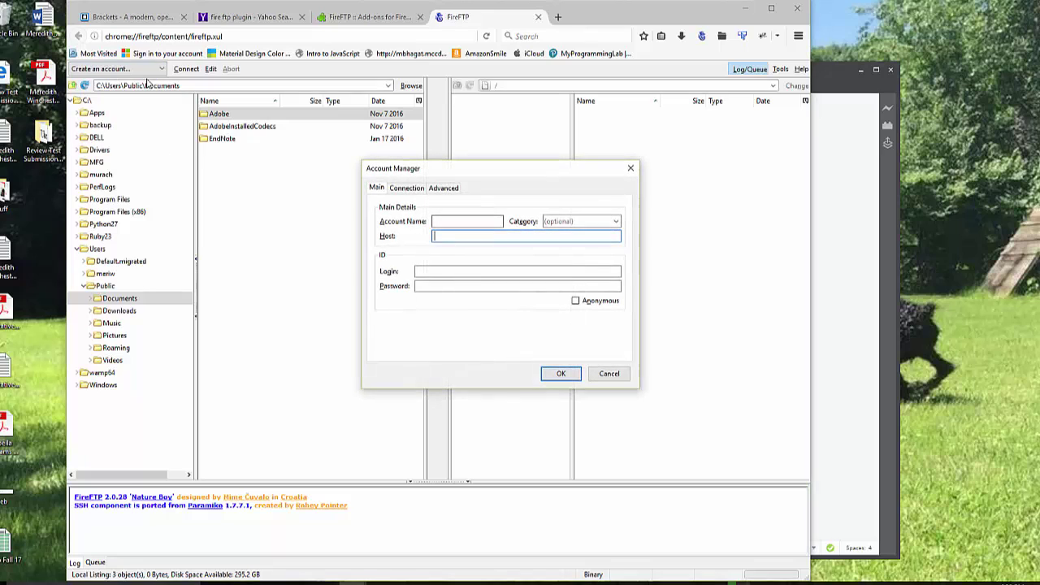
click(456, 225)
key(Tab)
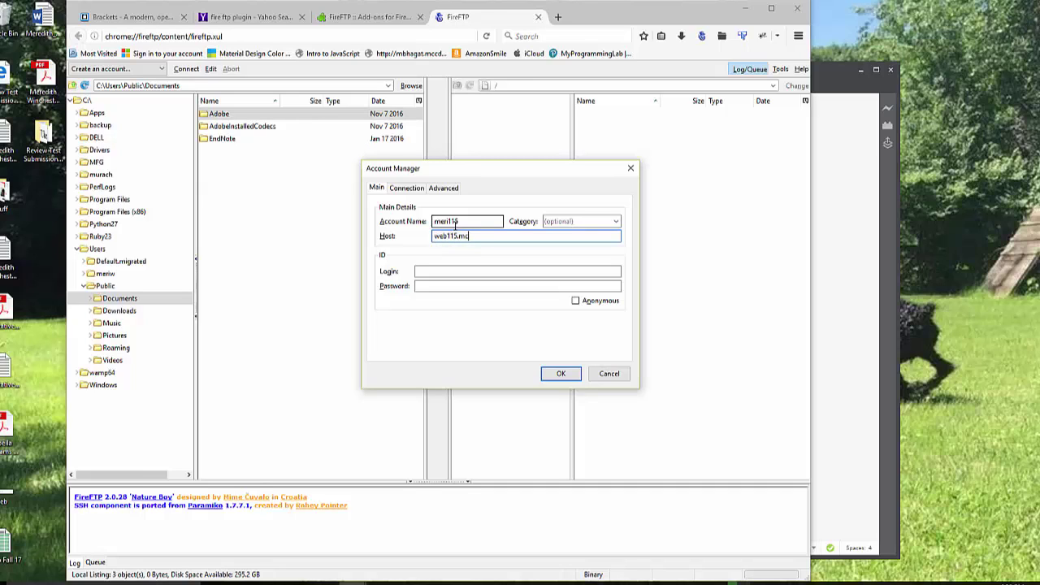
text(dgm.net)
key(Tab)
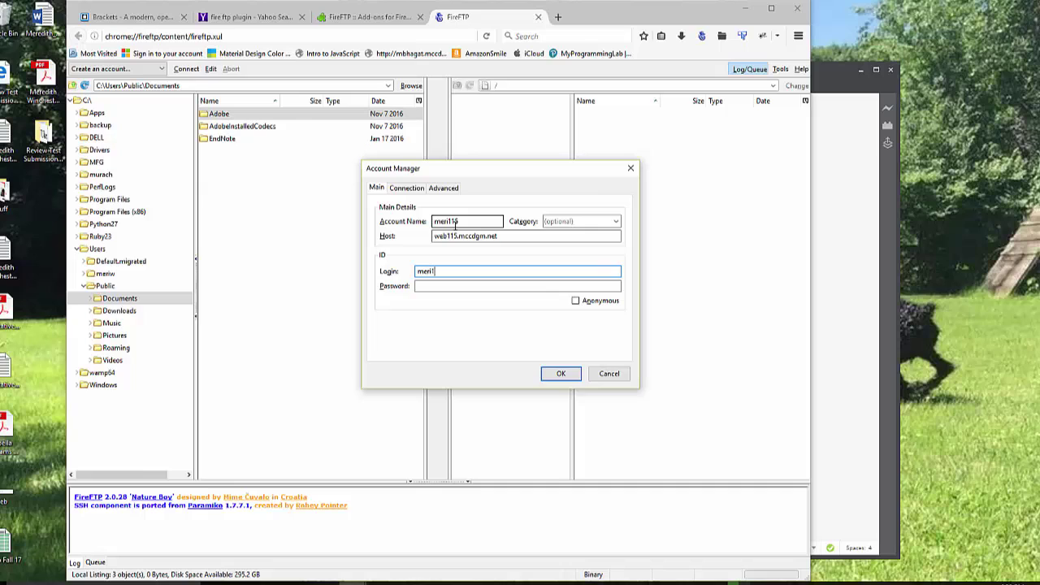
key(Tab)
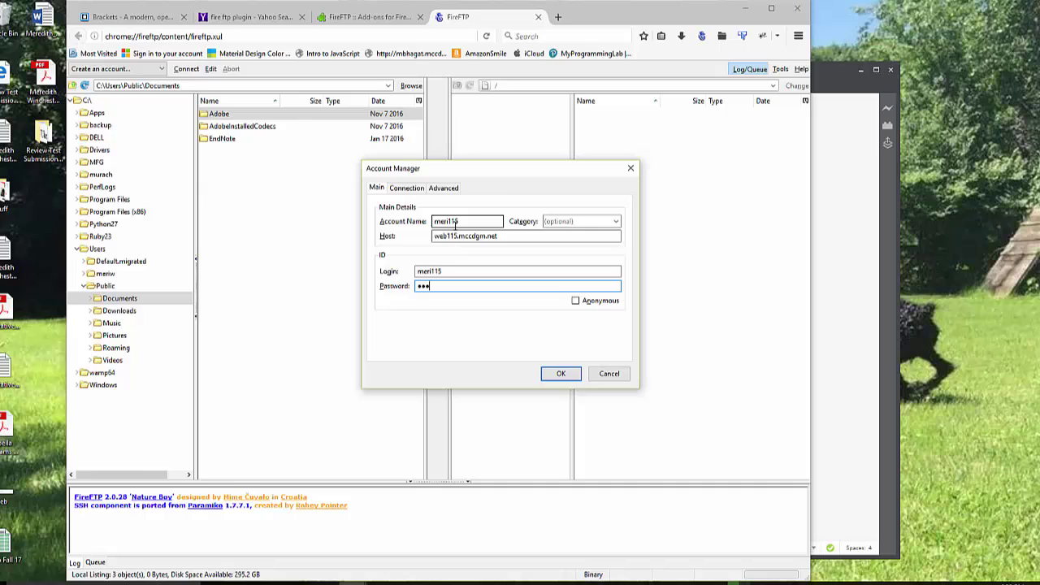
text(•••)
click(553, 373)
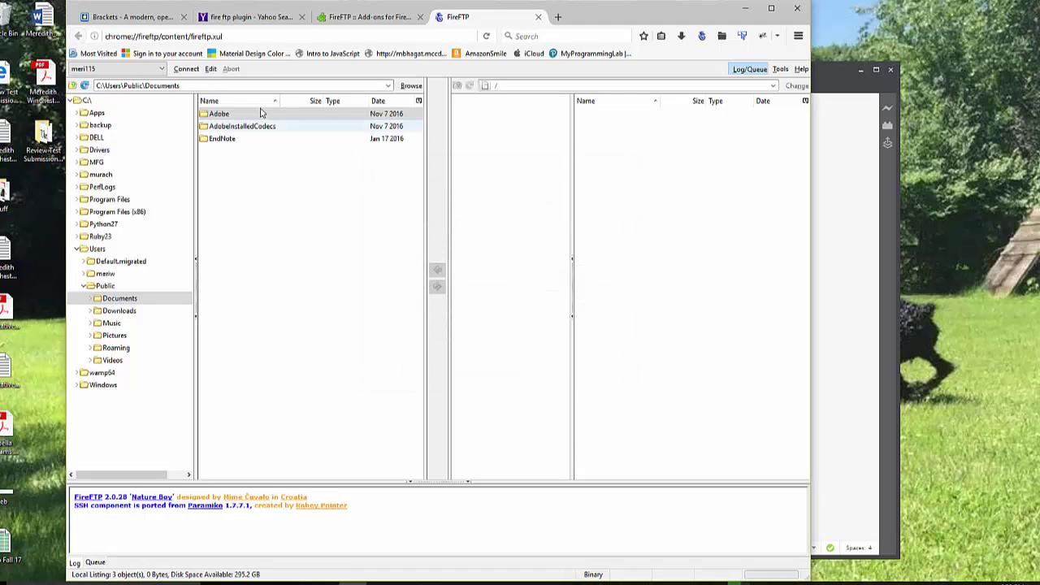
Connect to the new account's server and open the local web115-sp2017 folder inside the user's Documents
click(189, 69)
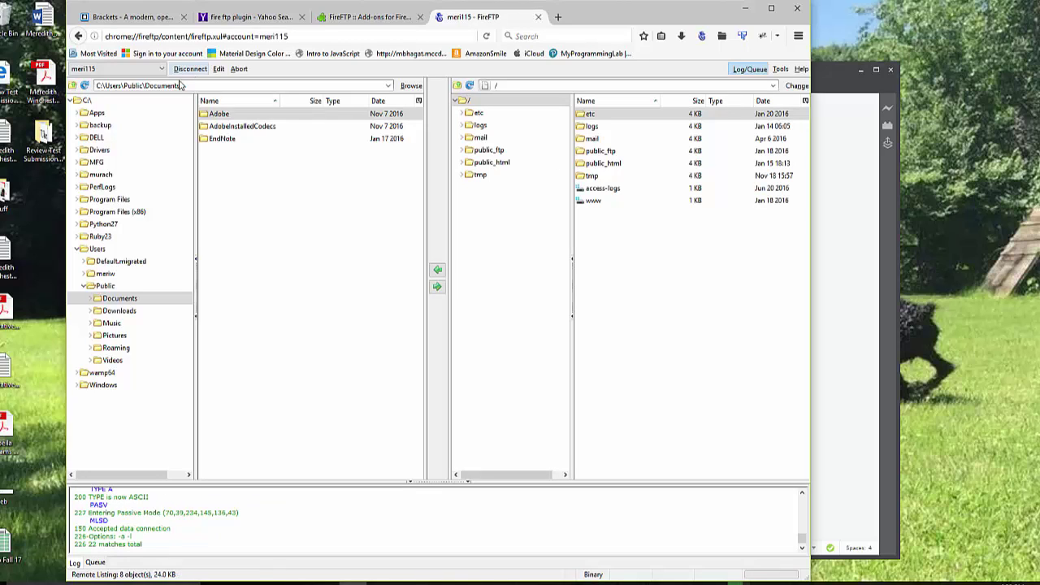
click(112, 300)
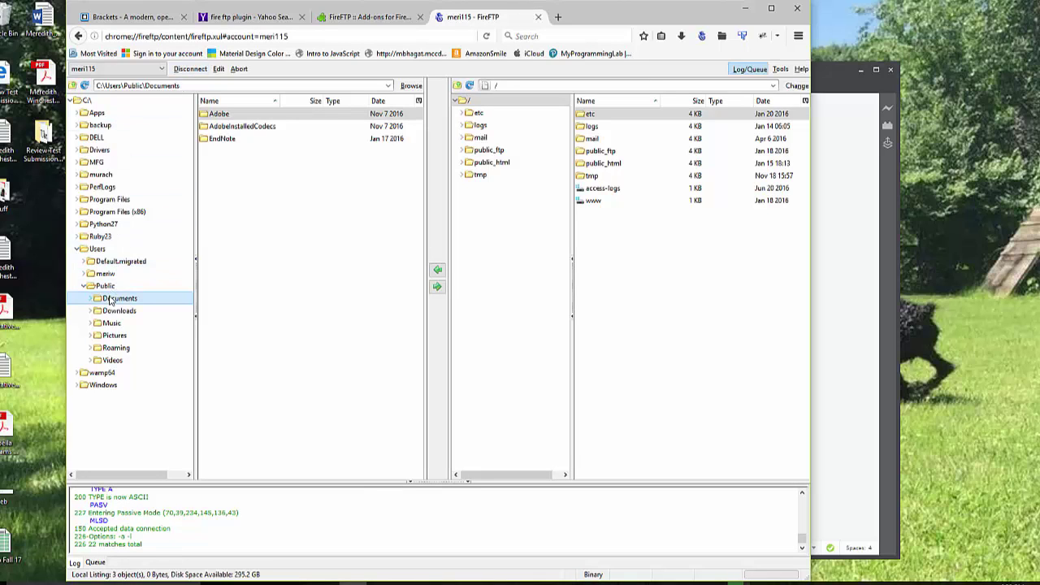
click(90, 300)
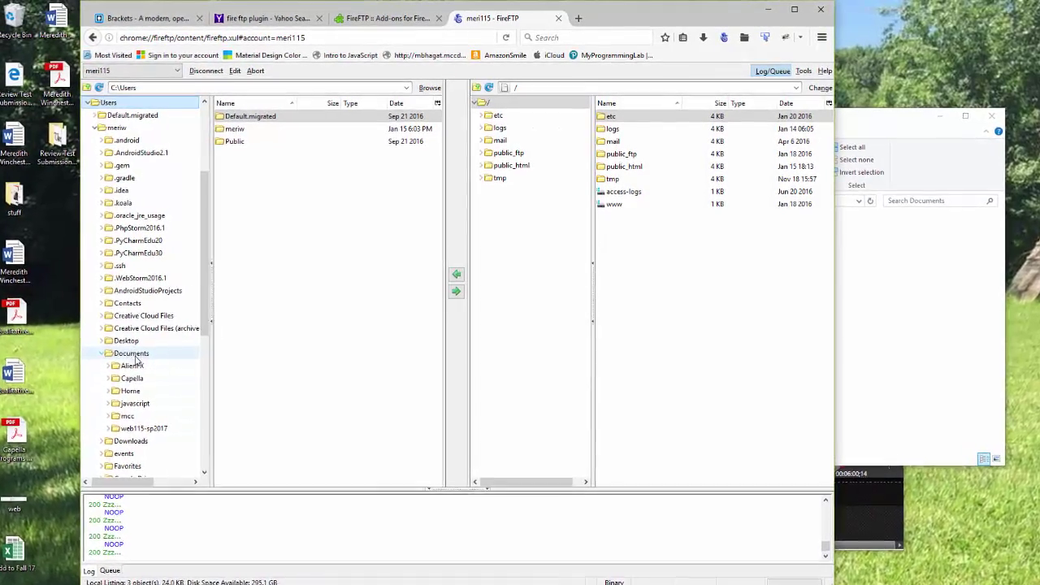
click(134, 428)
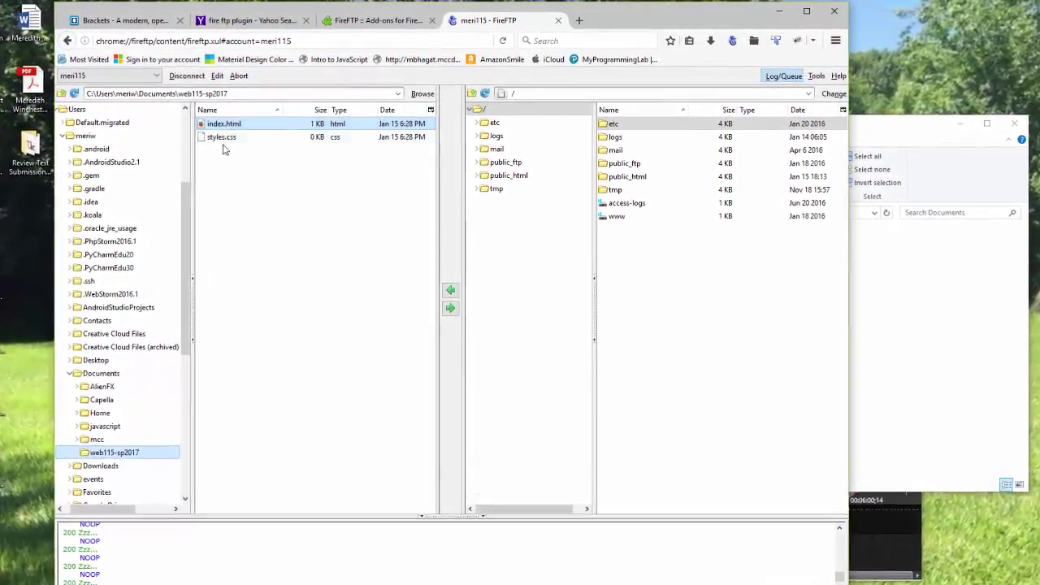
Upload index.html and styles.css from the local folder to /public_html/web115 on the server
double_click(633, 184)
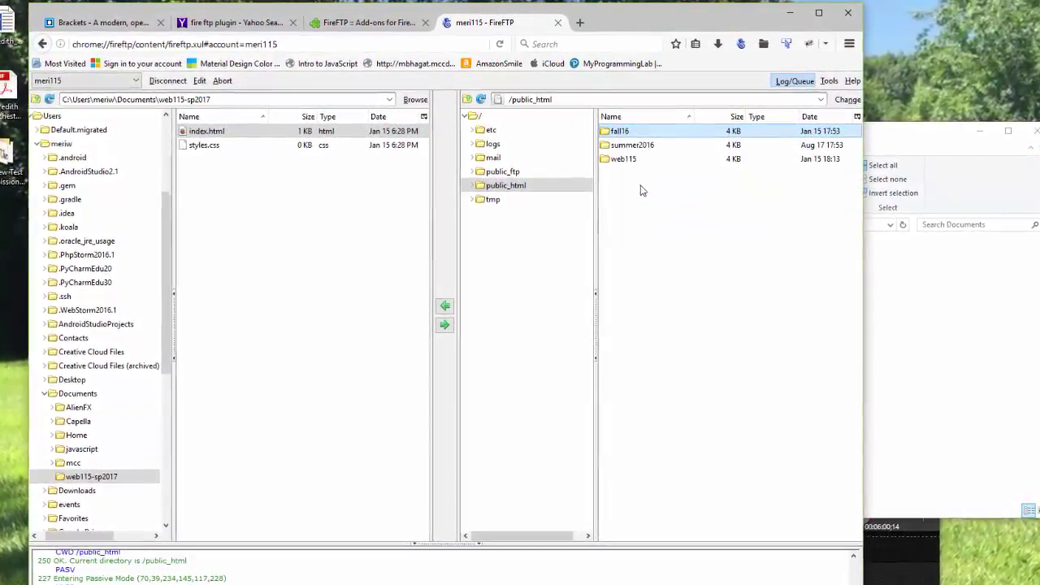
double_click(624, 158)
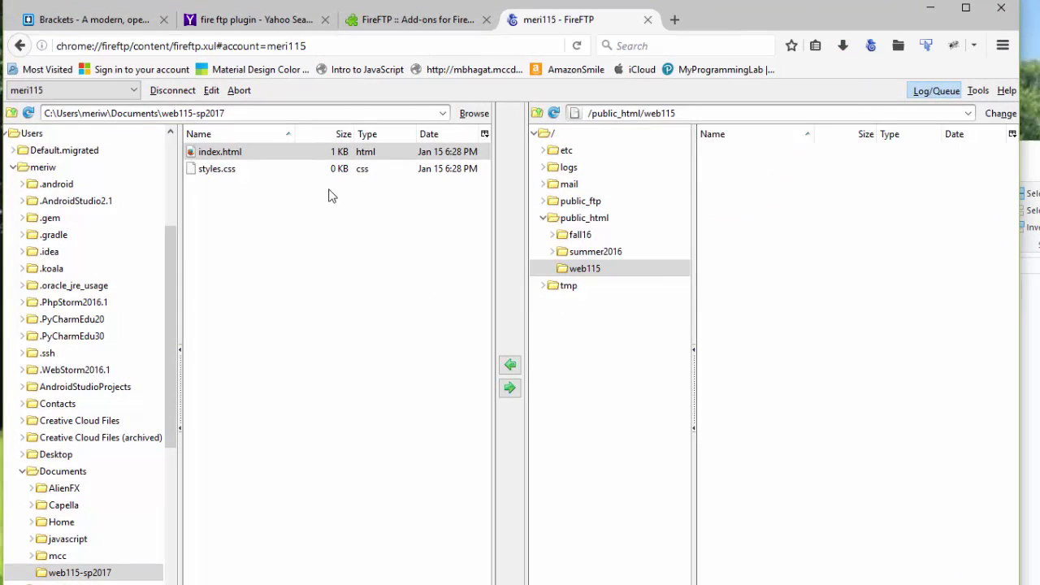
click(515, 388)
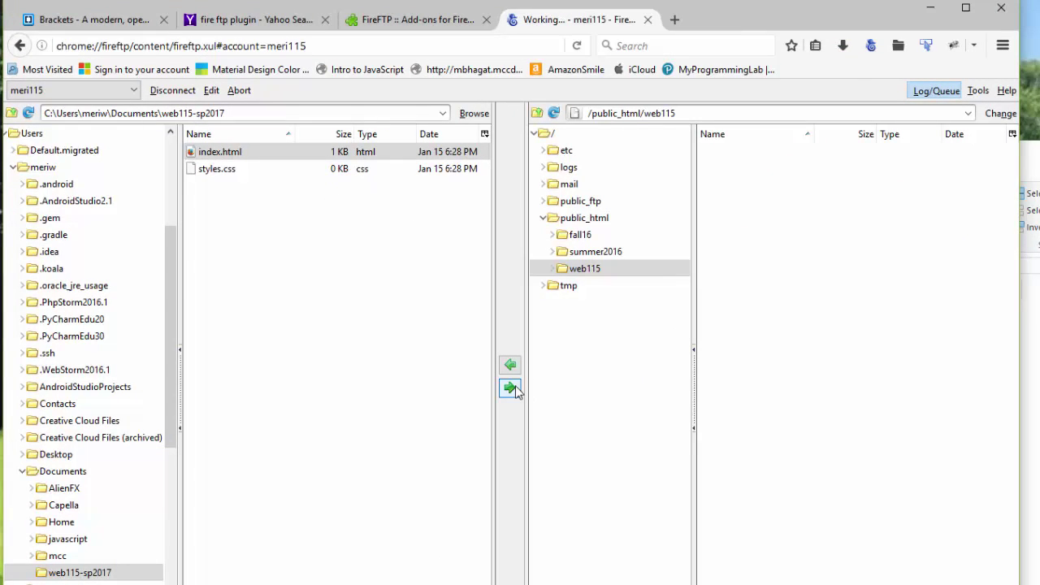
click(400, 161)
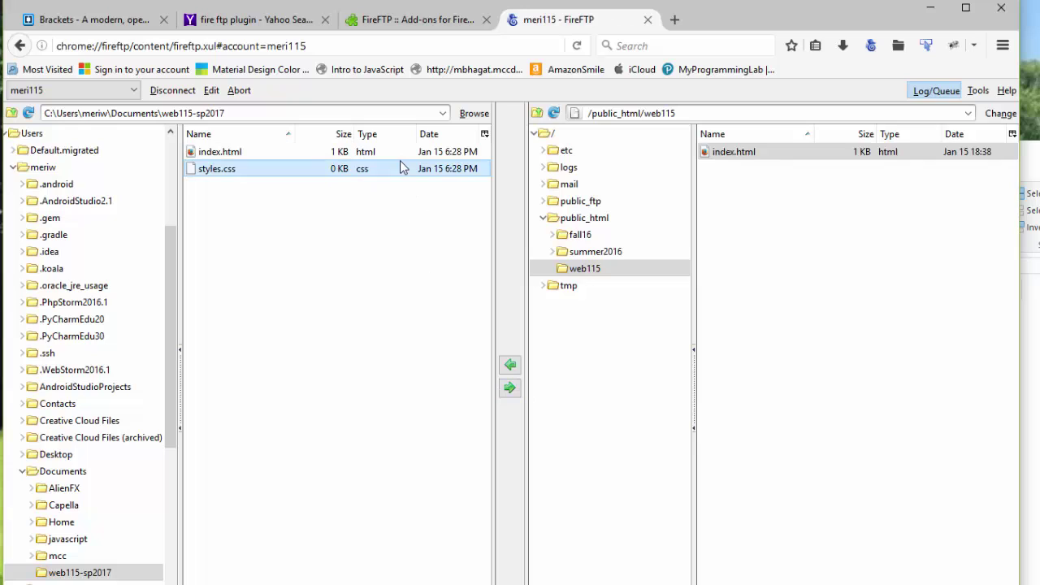
click(515, 388)
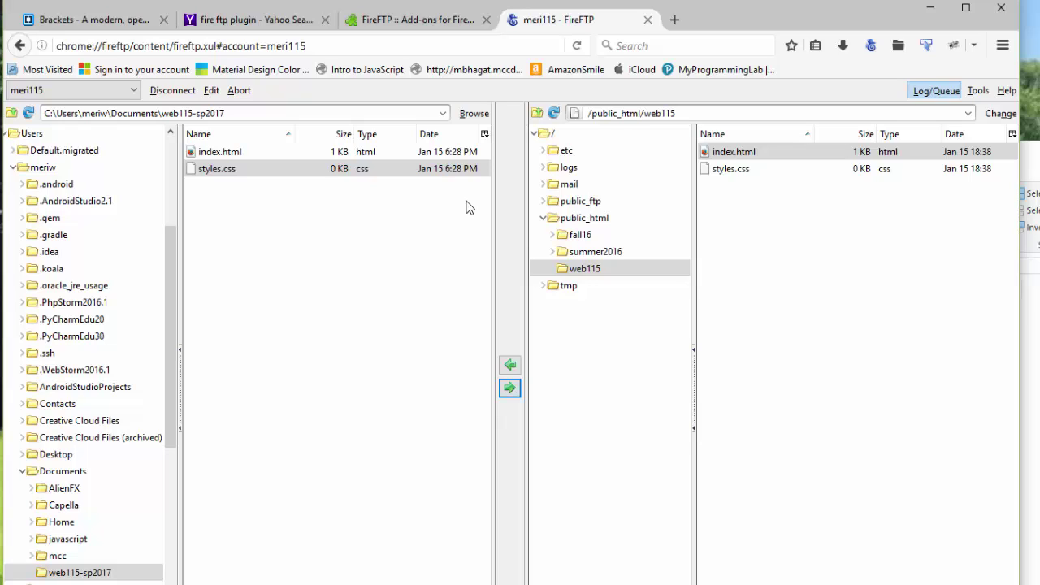
Visit web115.mccdgm.net in a new tab, view the uploaded web115 page, and return to the site's index
click(677, 25)
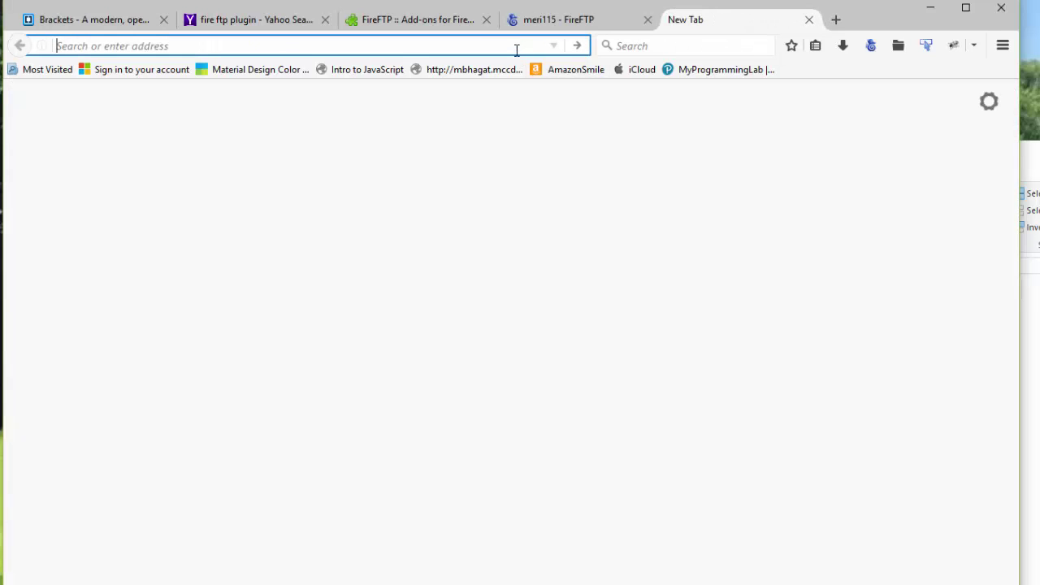
text(web115.mccdgm.net/)
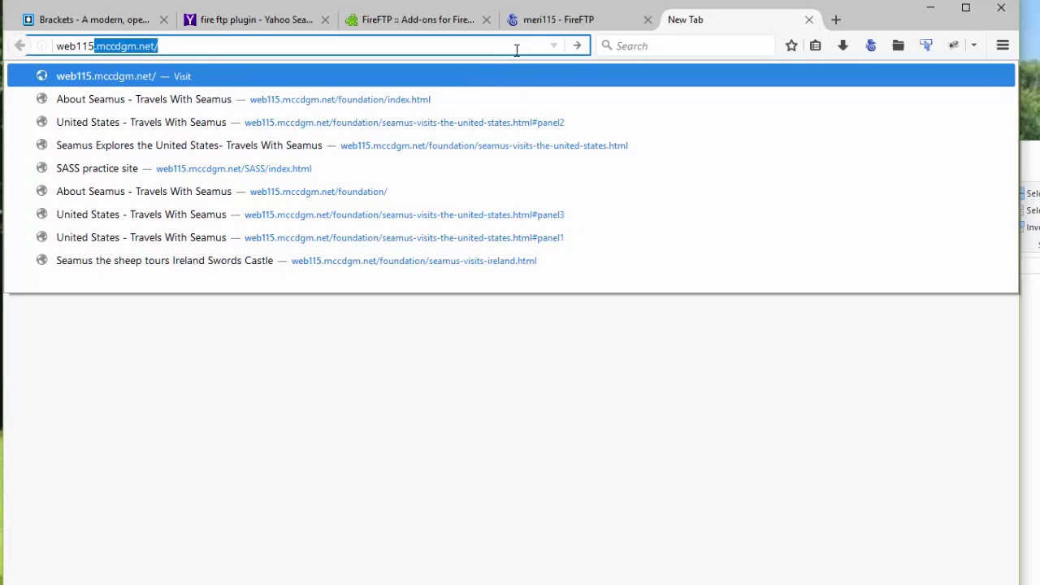
key(Return)
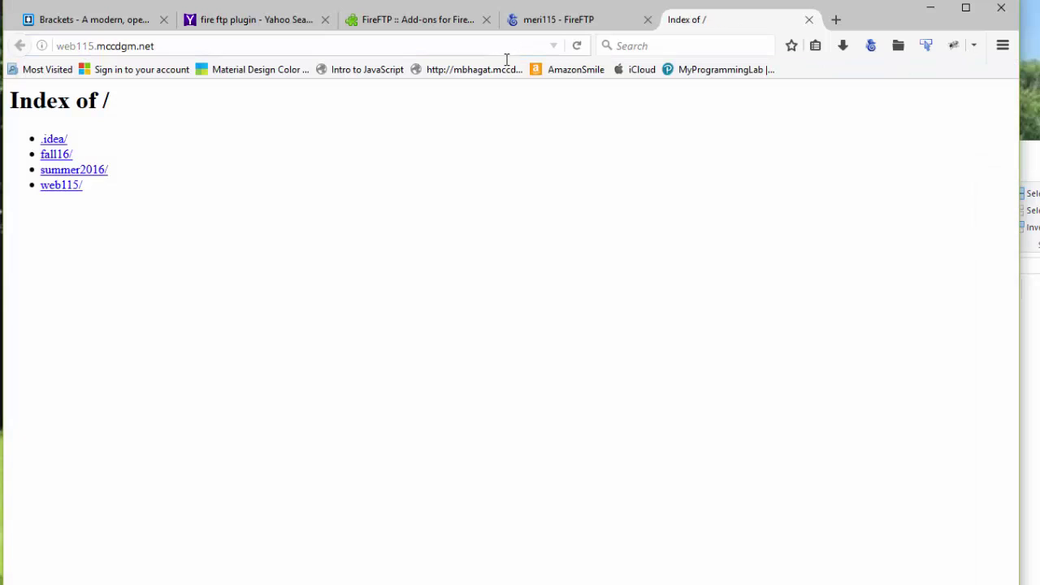
click(75, 187)
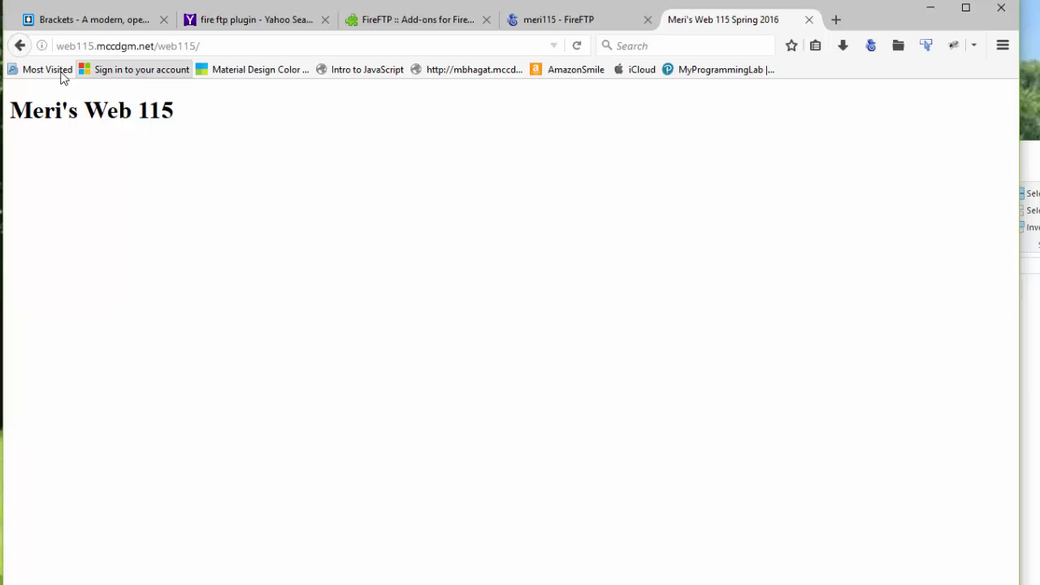
click(19, 45)
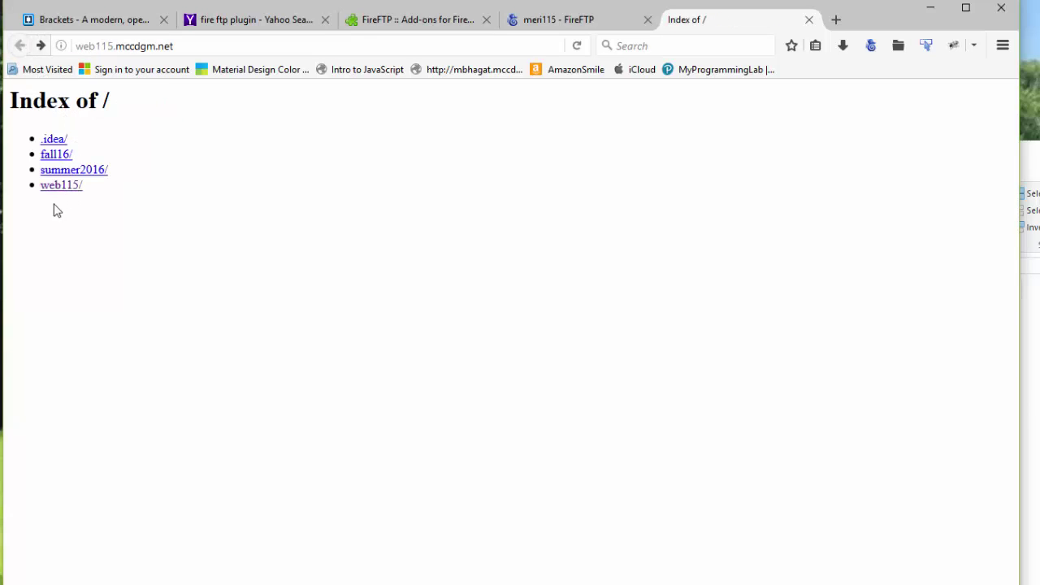